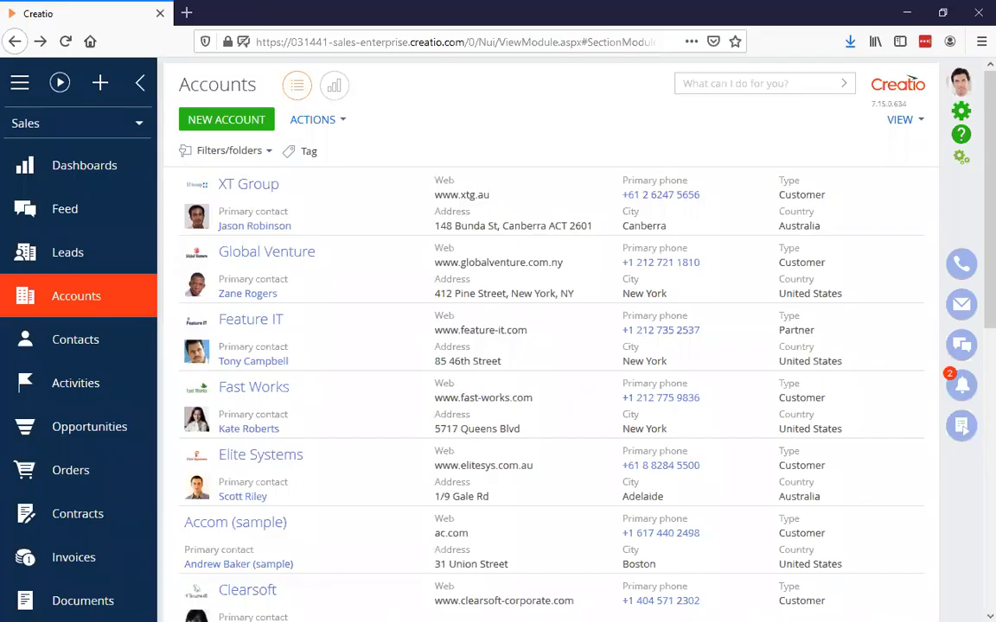
Open 'Setup duplicates rules' from the System Designer's System setup area
left_click(963, 112)
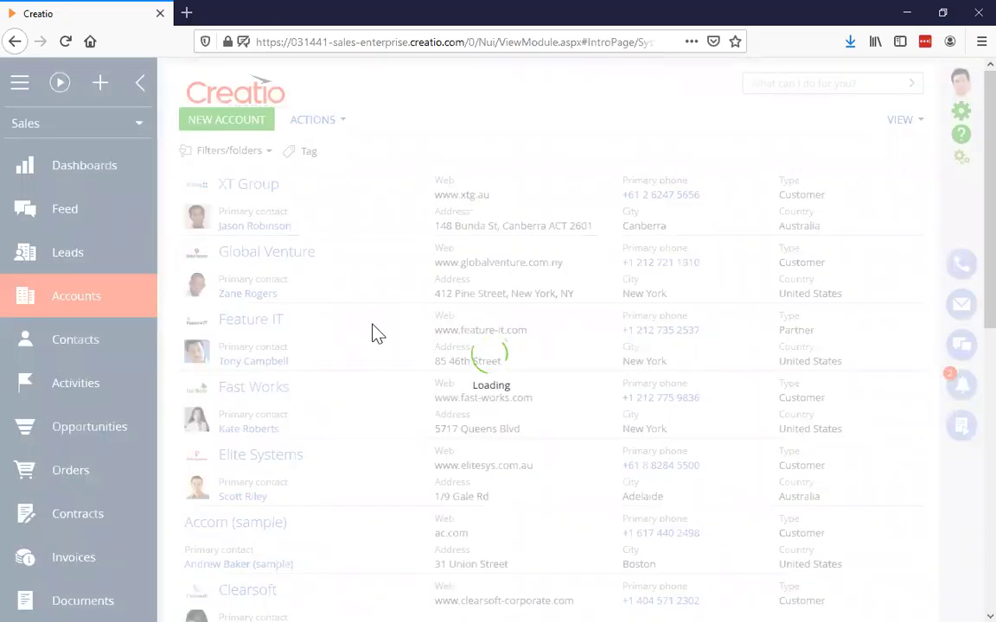
scroll(373, 328, "down", 5)
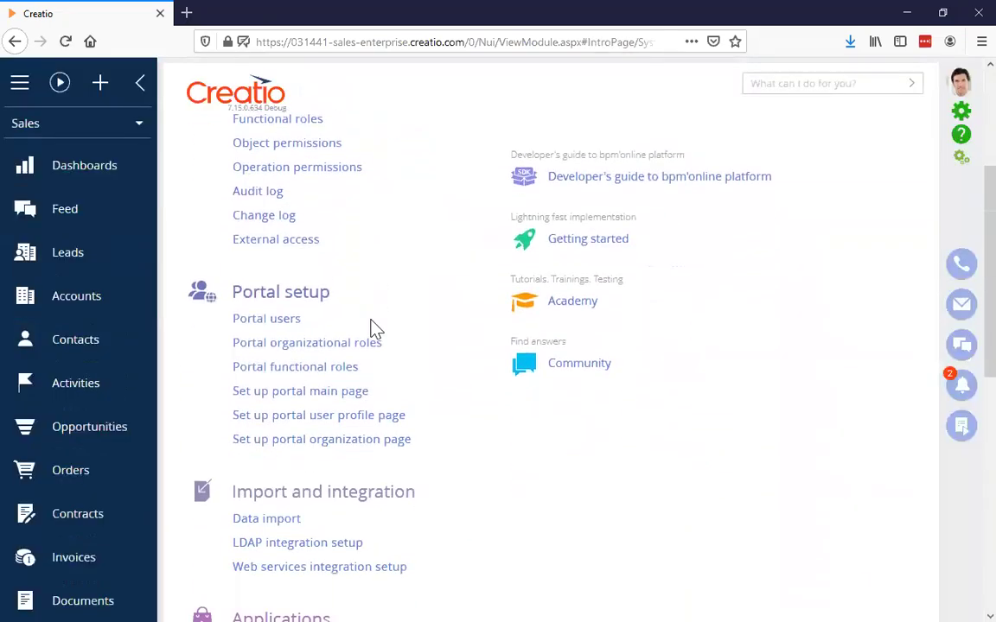
scroll(373, 329, "down", 3)
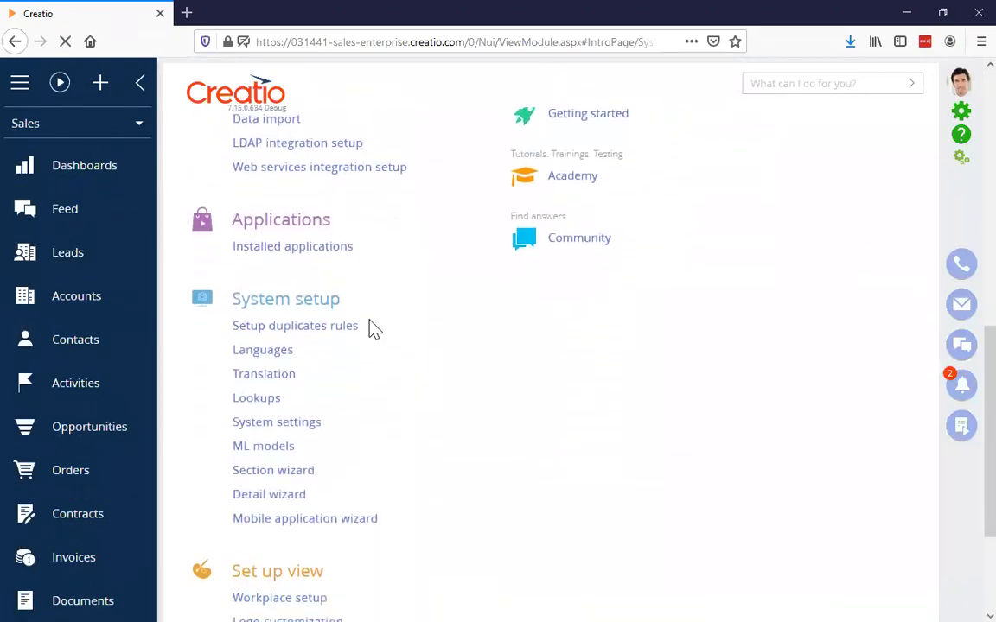
left_click(289, 331)
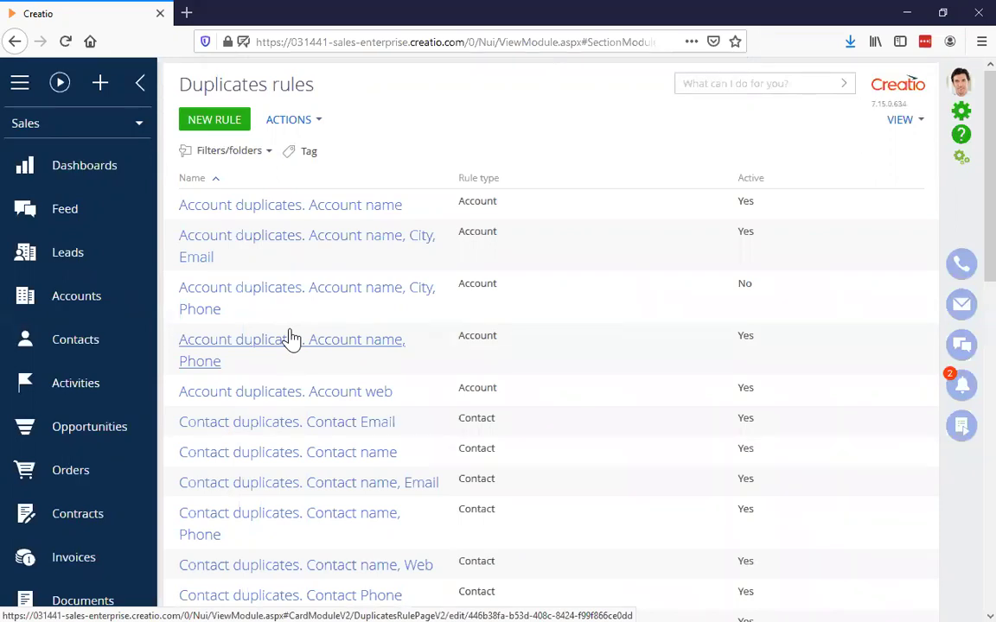
left_click(303, 238)
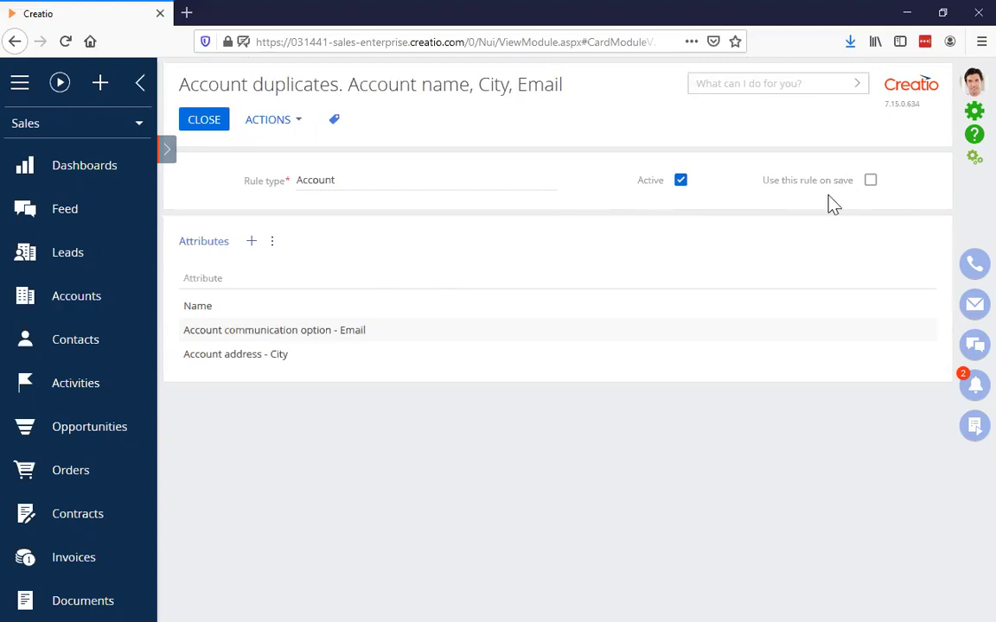
left_click(206, 129)
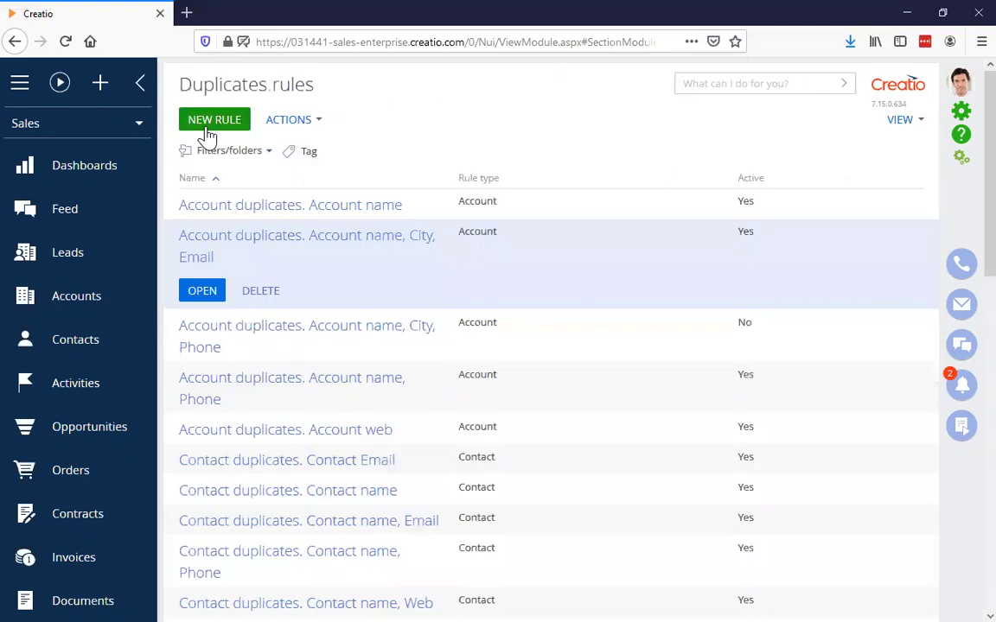
Create a new duplicate rule with rule type Account, mark it Active, and start adding an attribute
left_click(227, 124)
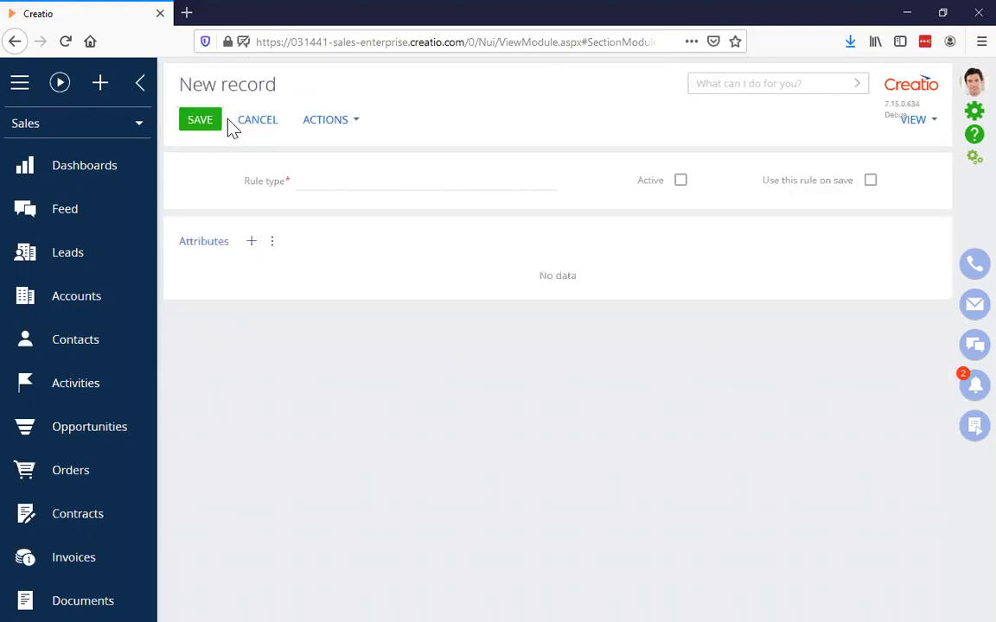
left_click(416, 178)
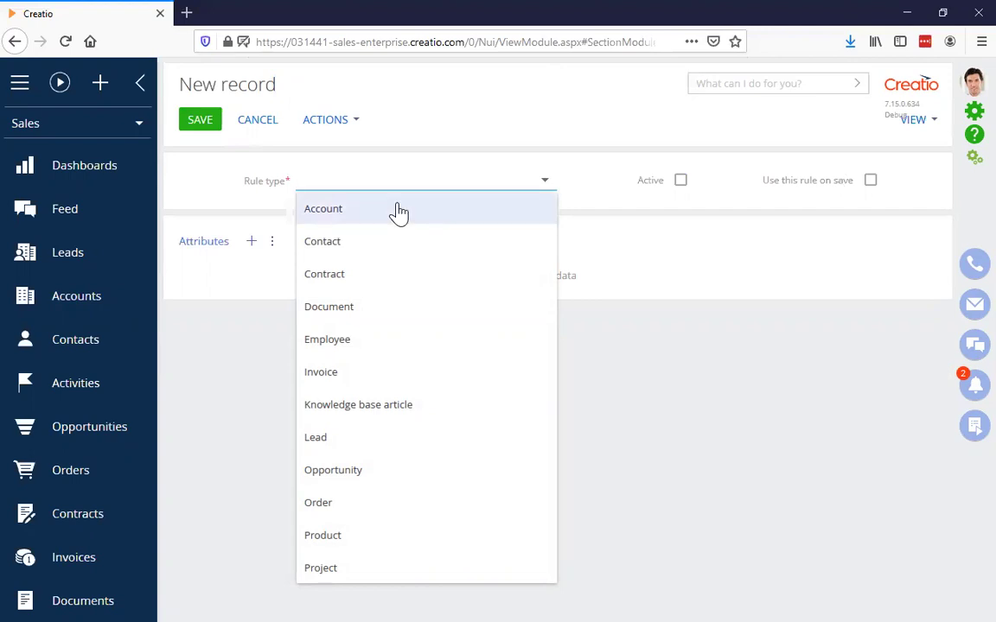
left_click(399, 212)
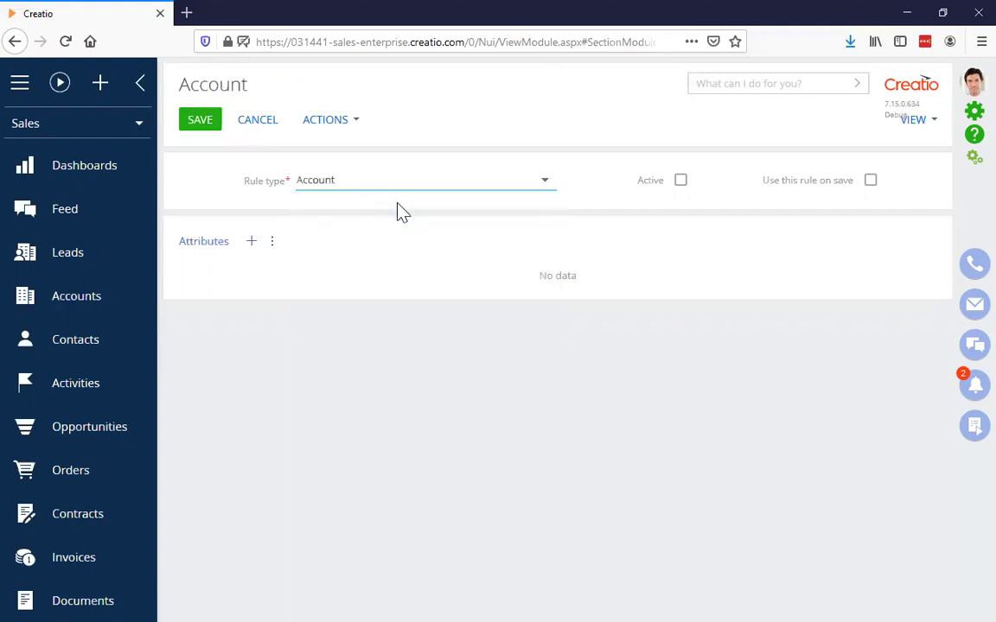
left_click(681, 182)
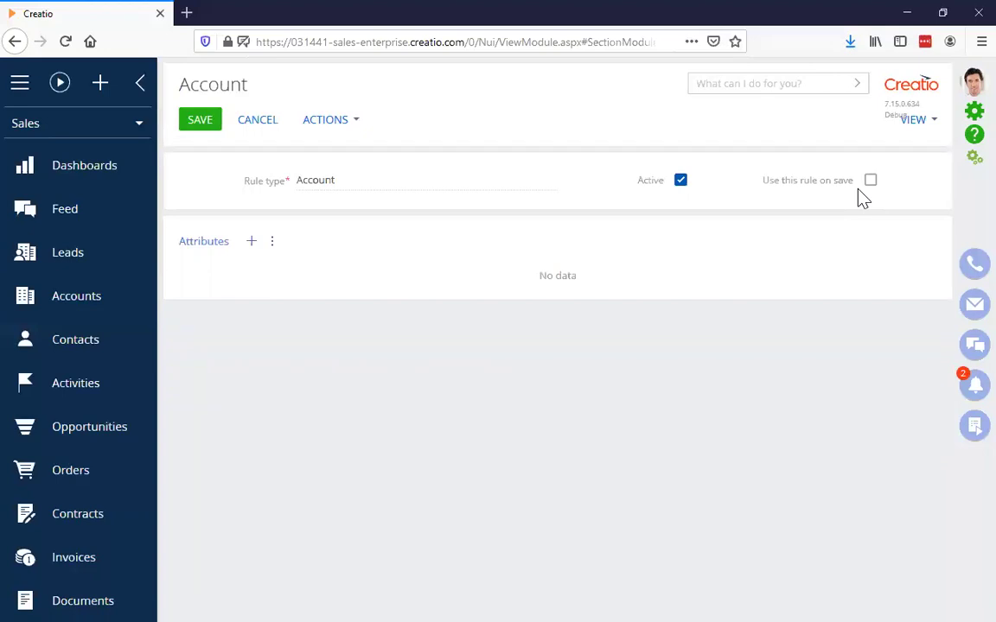
left_click(251, 243)
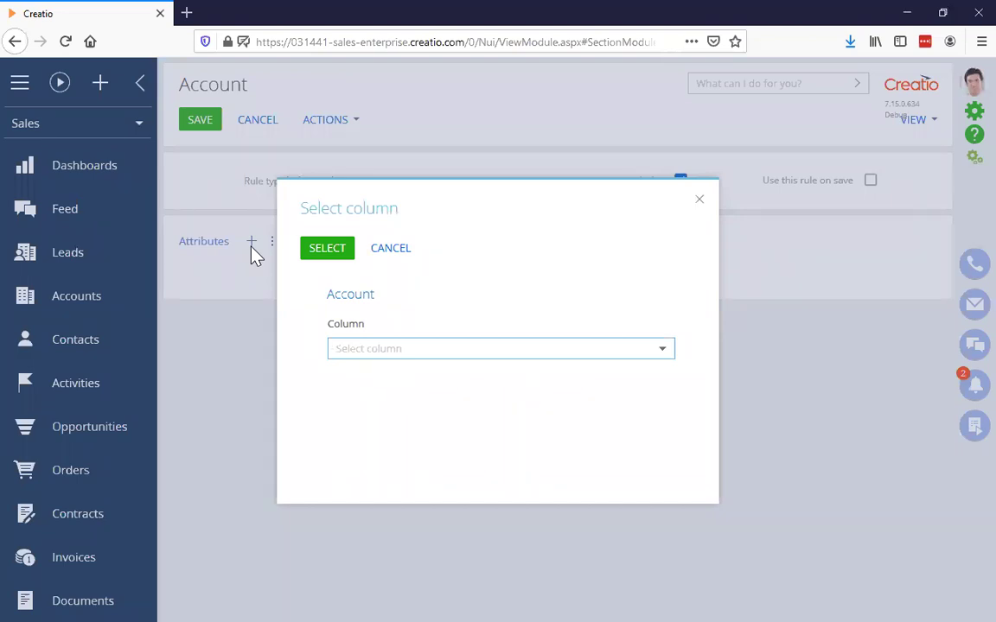
Add Name as the rule's first matching attribute
left_click(661, 350)
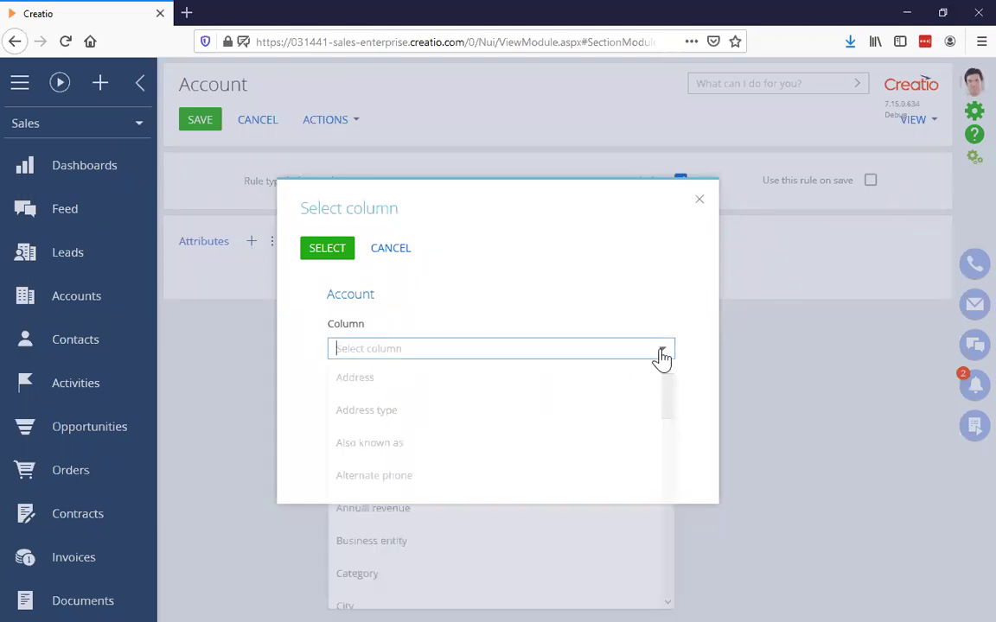
scroll(536, 417, "down", 10)
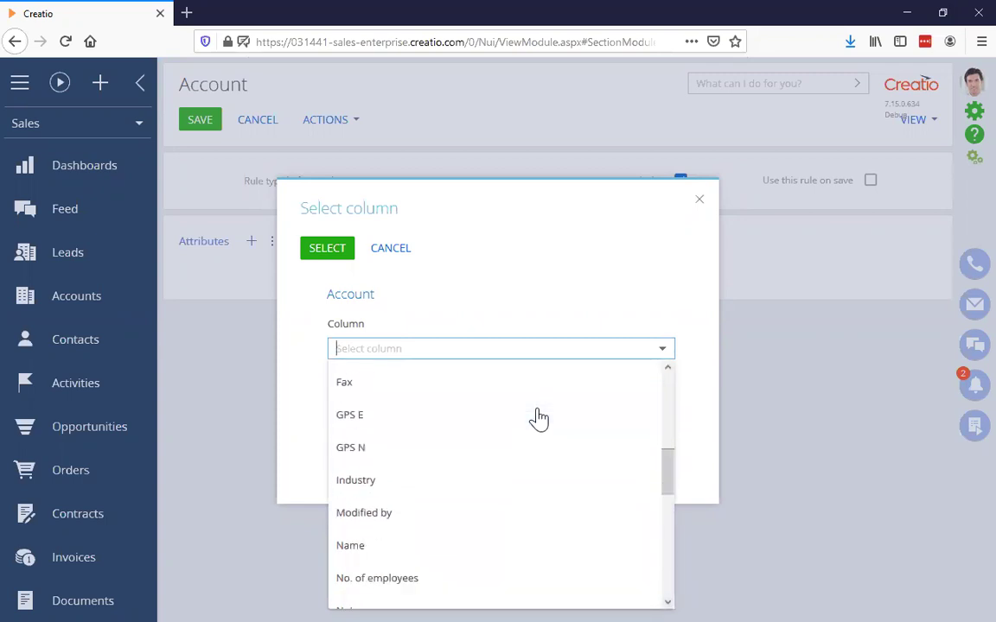
left_click(460, 446)
left_click(328, 252)
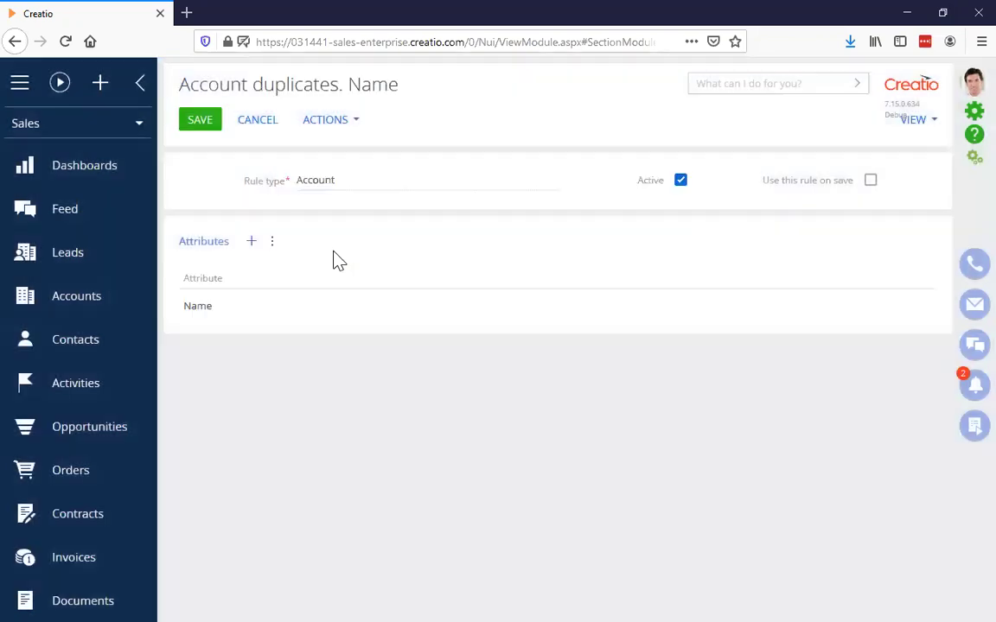
Add 'Account communication option - Phone' as a second attribute and save the rule
left_click(251, 242)
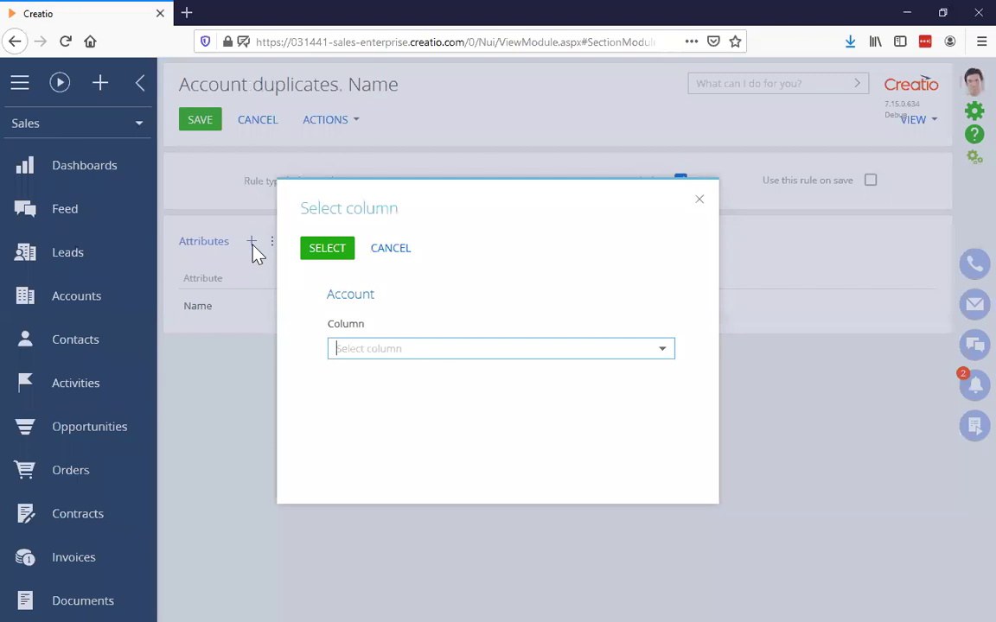
left_click(413, 348)
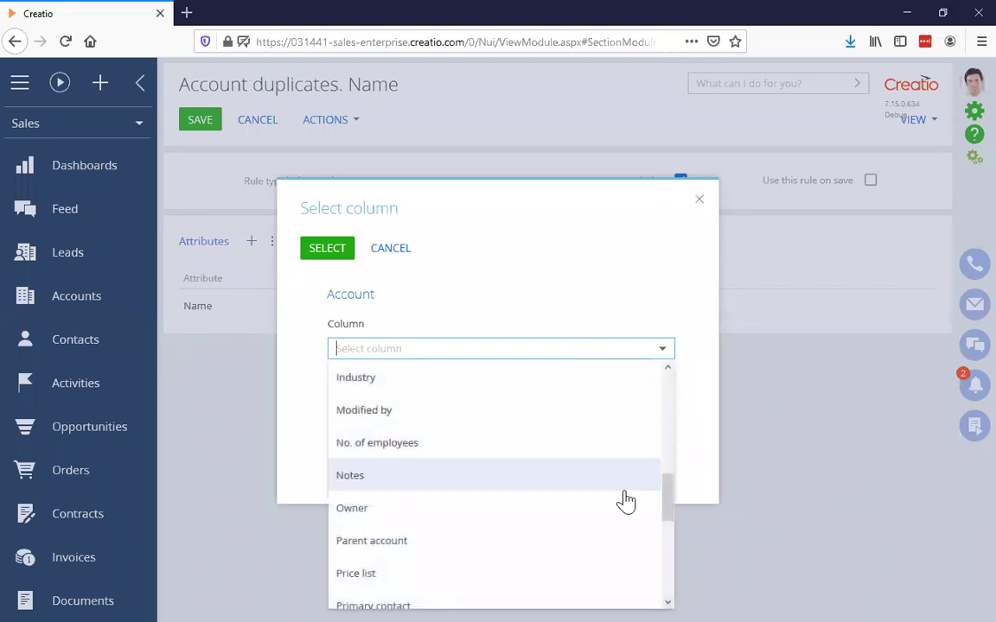
scroll(615, 484, "down", 2)
scroll(609, 471, "down", 3)
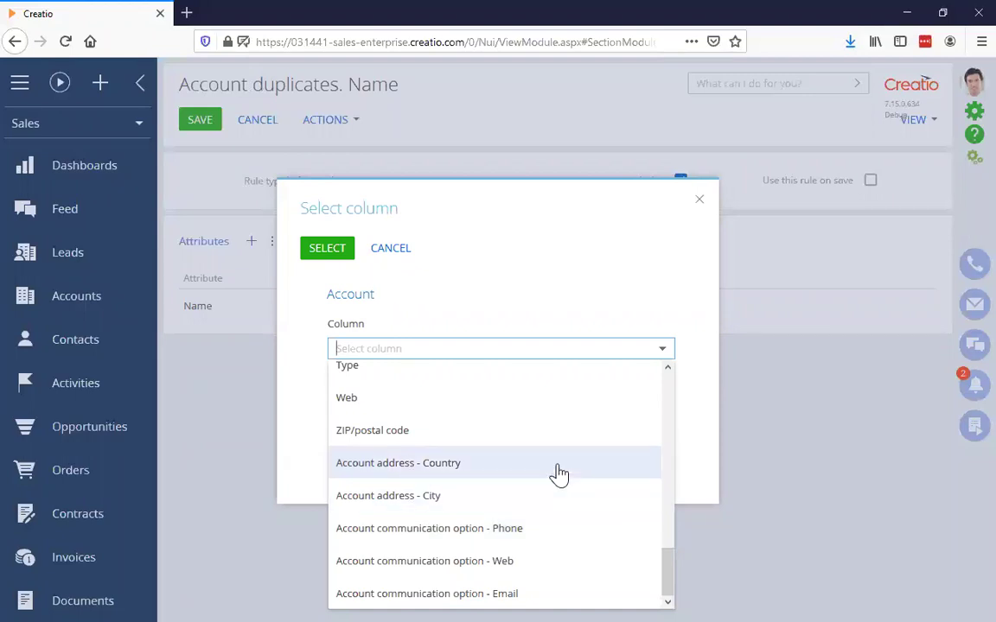
left_click(537, 530)
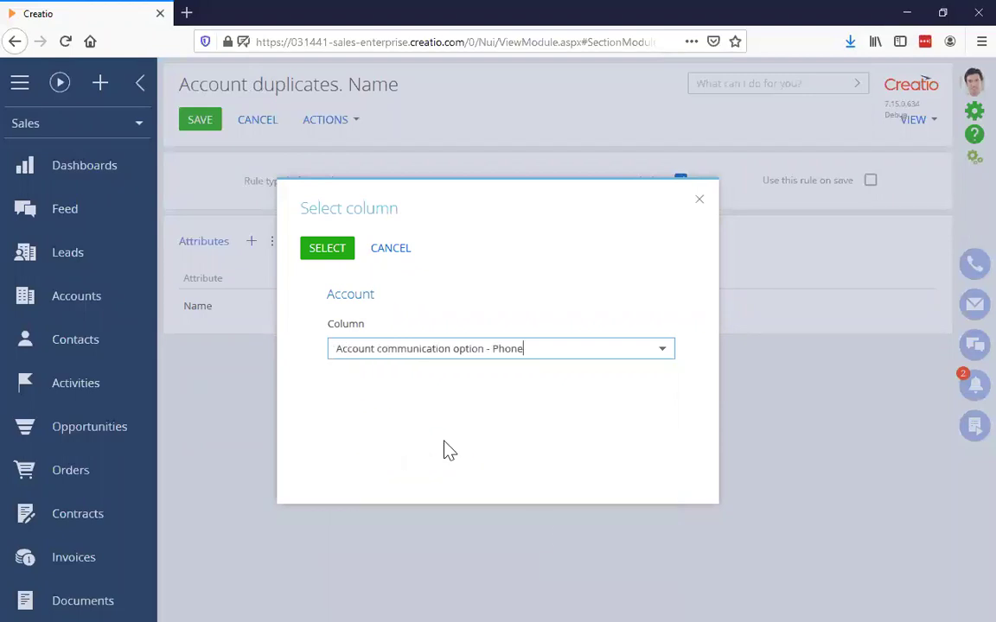
left_click(329, 252)
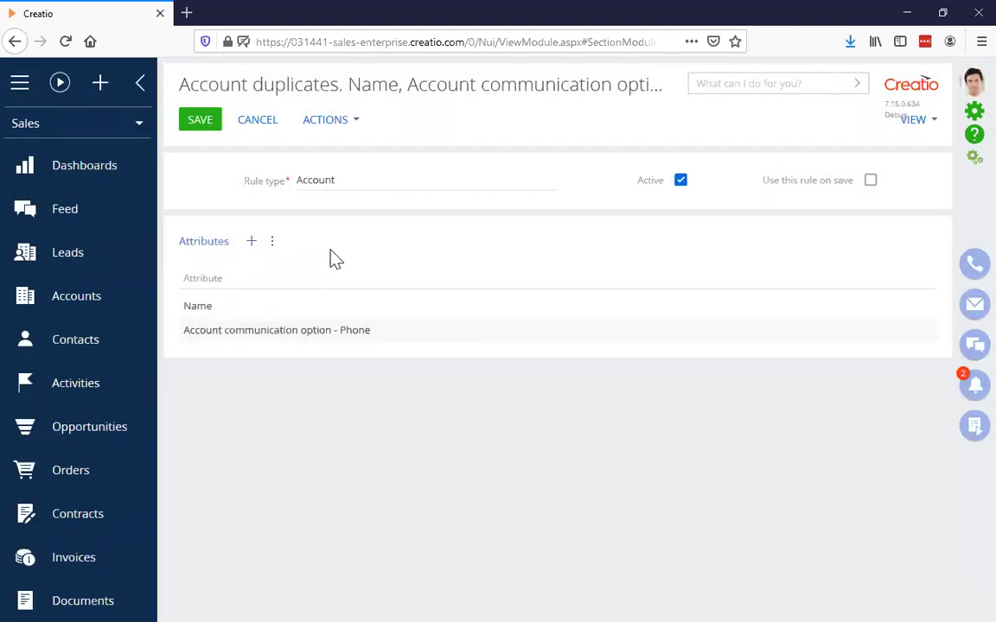
left_click(193, 127)
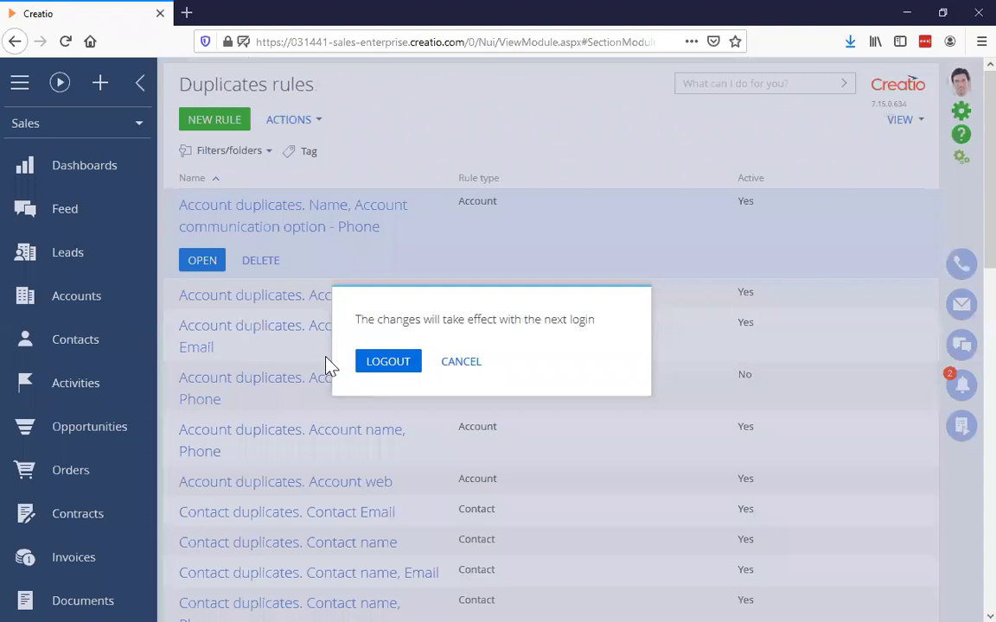
Dismiss the notice that the rule takes effect at next login
left_click(380, 361)
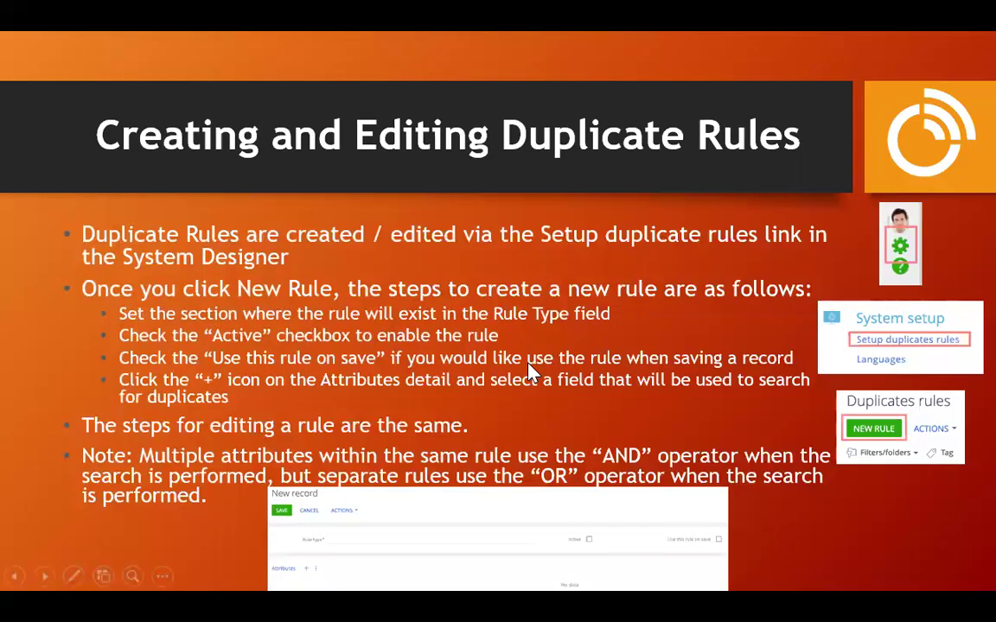
Advance to the 'Disabling and Deleting Duplicate Rules' slide and switch to the Creatio window
key("Right")
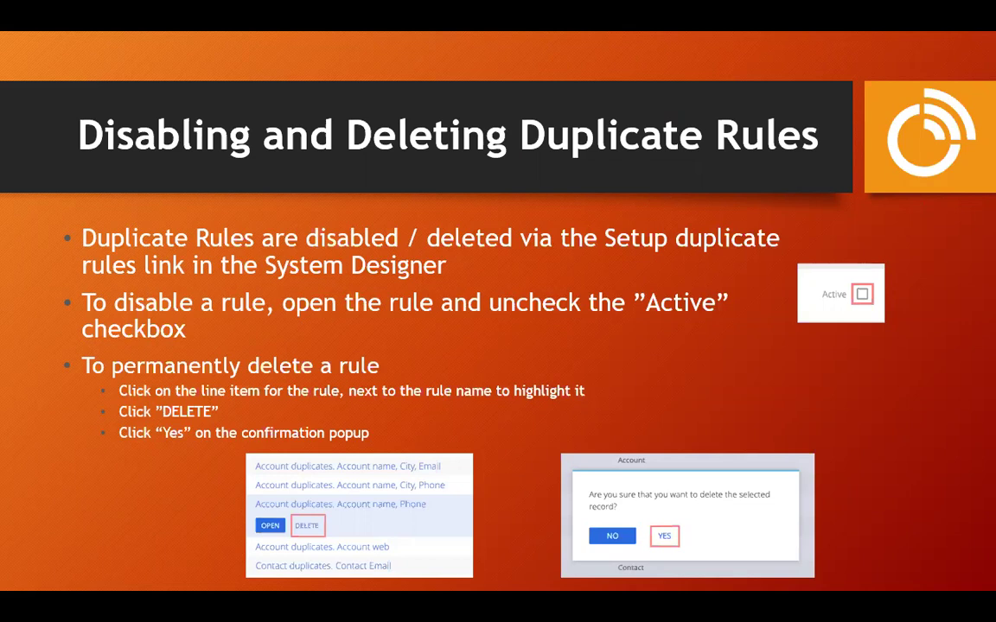
key("alt+Tab")
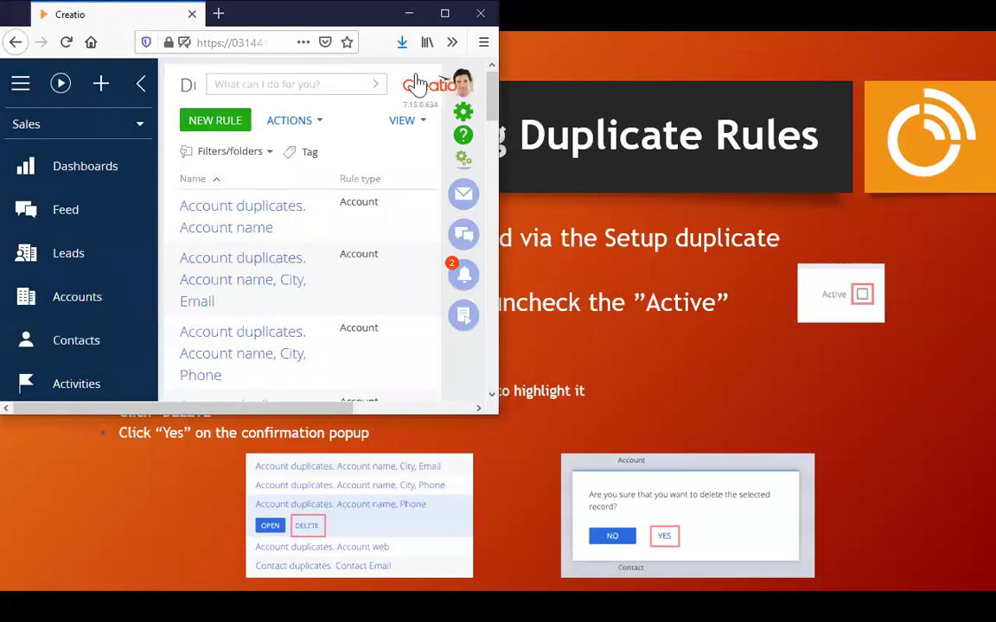
Maximize Creatio, view the 'Account duplicates. Account name' rule, then close it back to the list
key("super+Up")
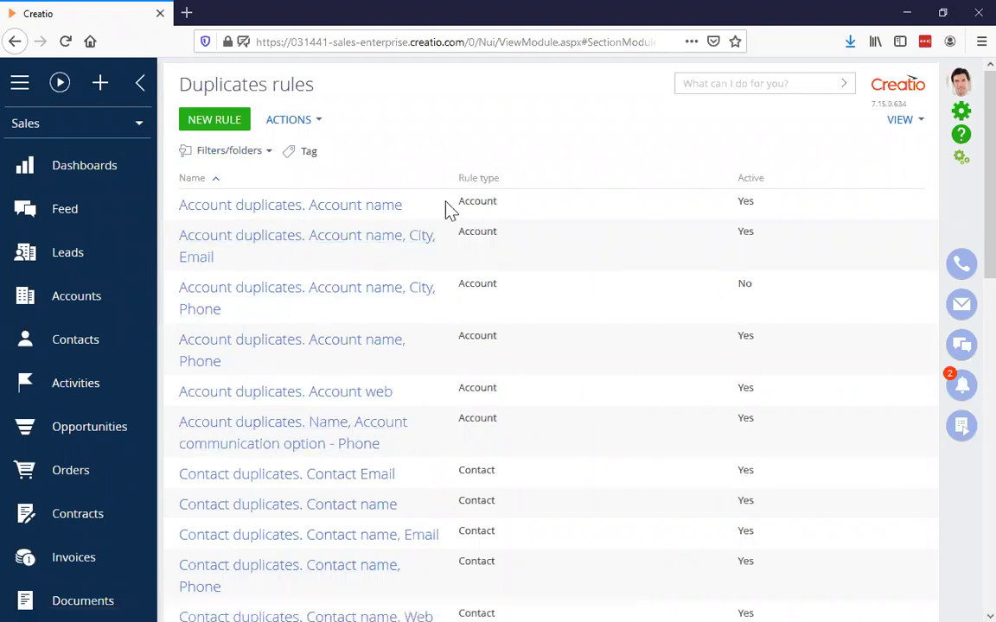
left_click(338, 208)
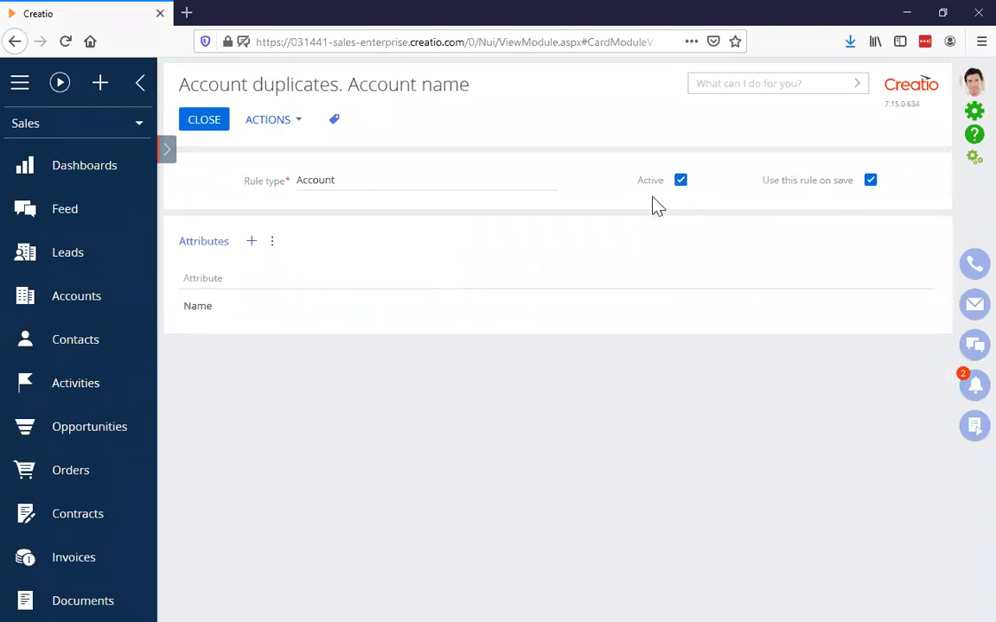
left_click(204, 125)
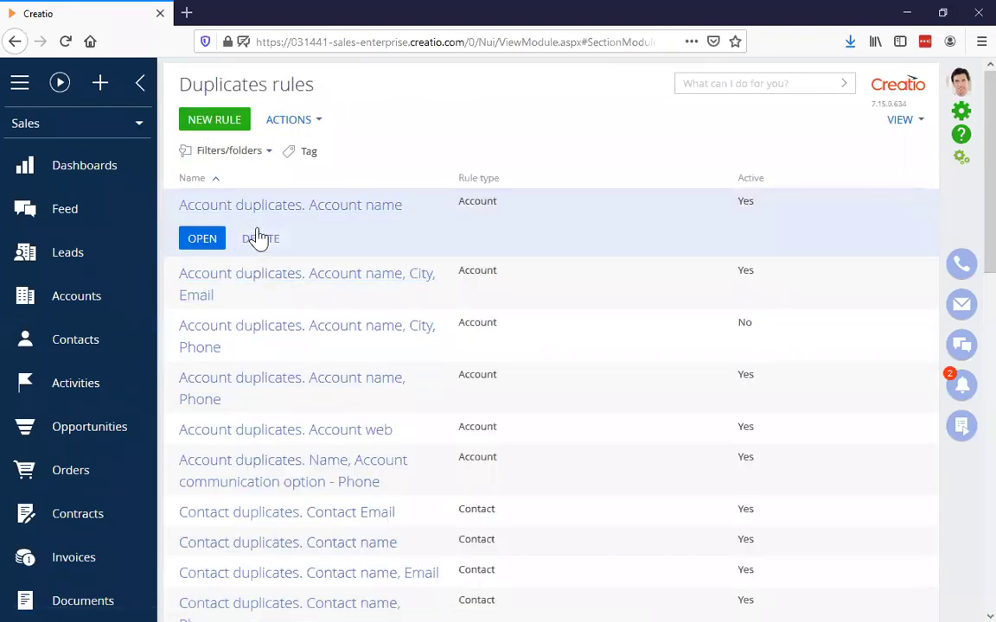
left_click(551, 290)
left_click(547, 346)
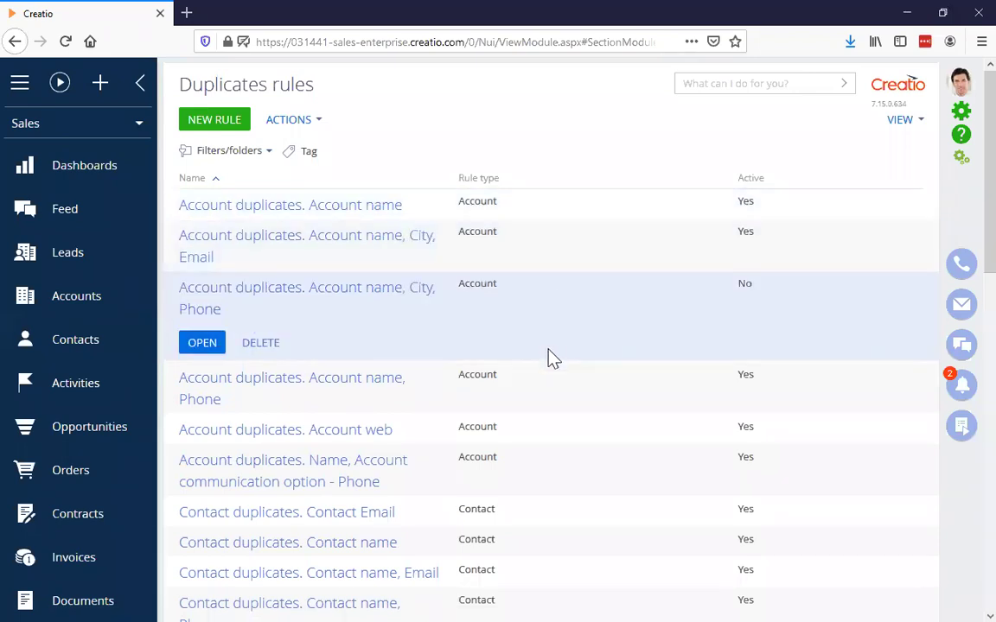
left_click(564, 406)
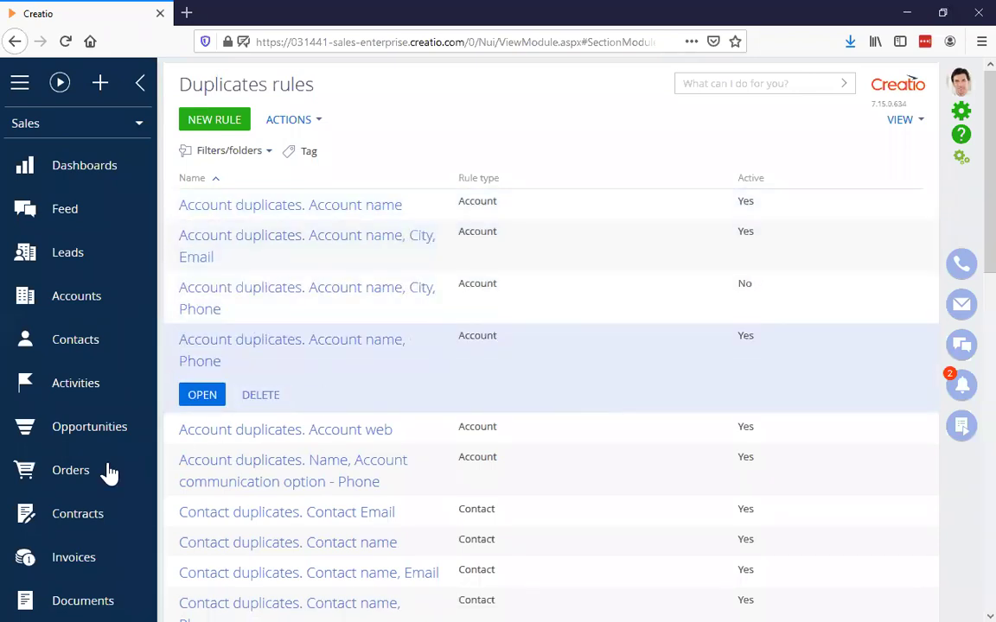
left_click(270, 399)
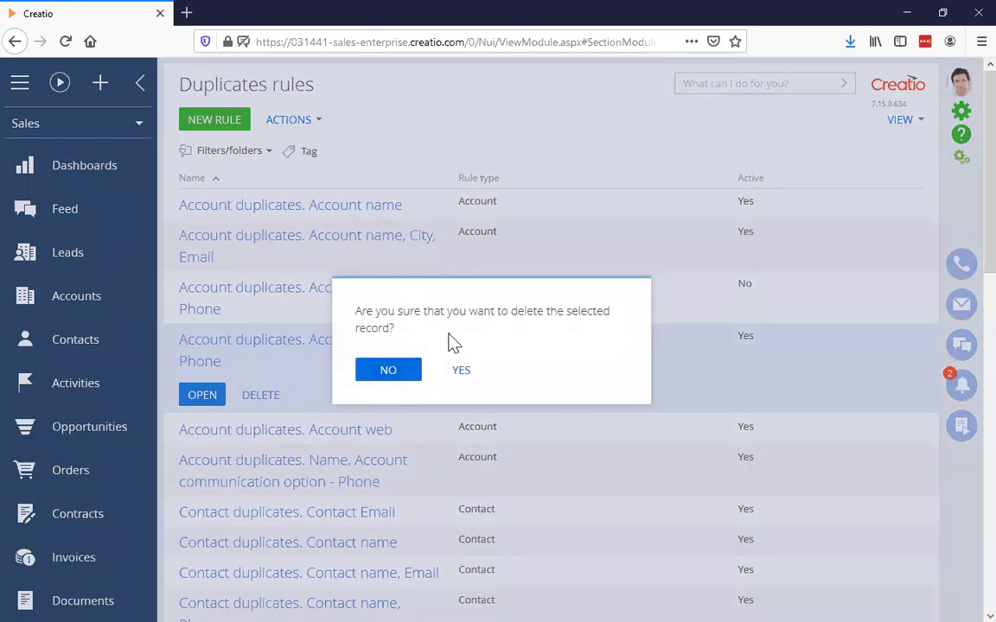
left_click(387, 372)
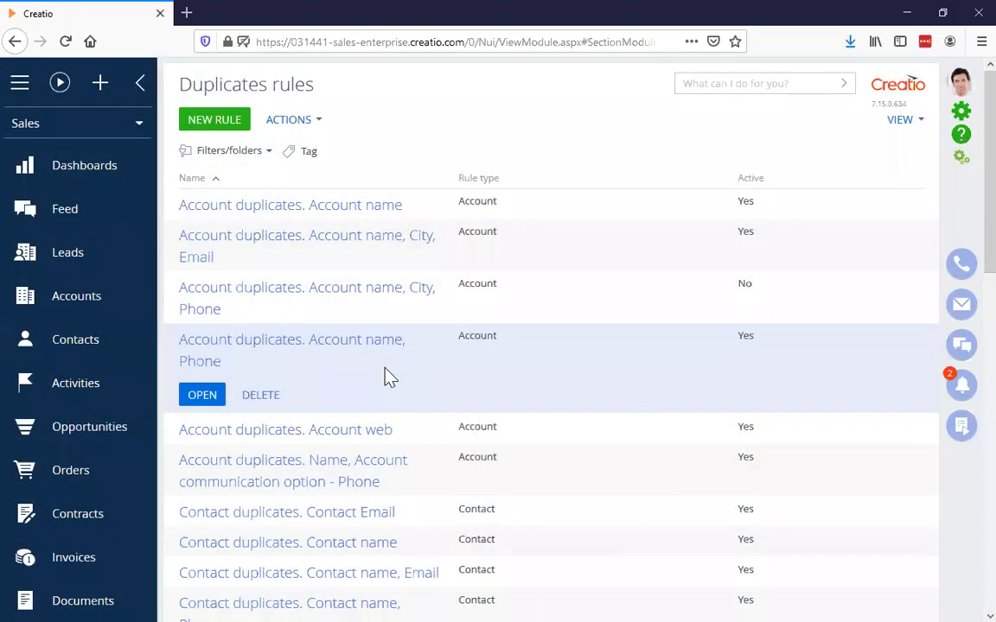
left_click(549, 212)
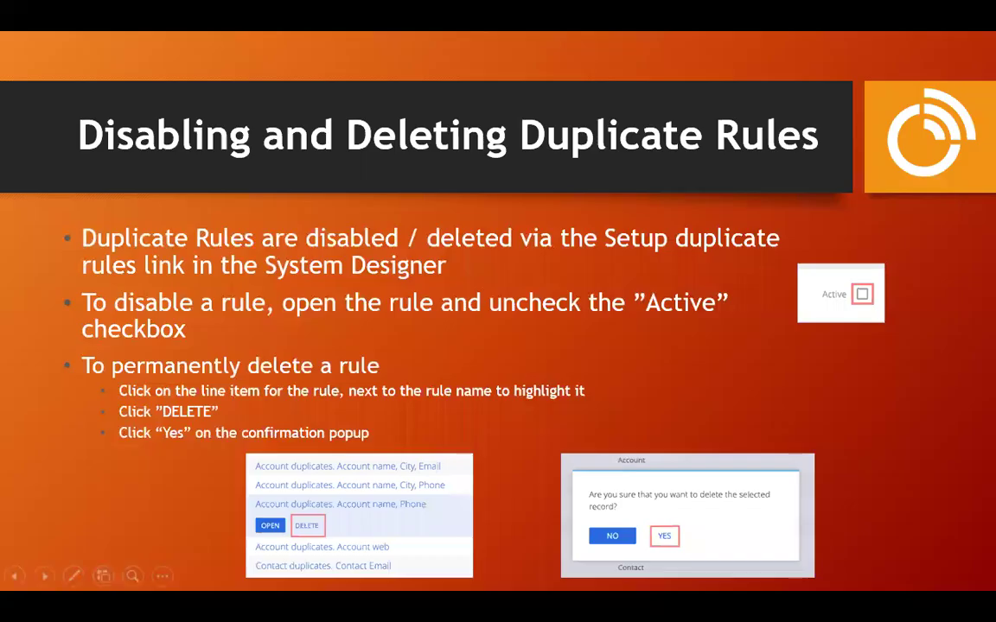
Advance the slideshow to the 'Local Duplicate Search' slide
key("Right")
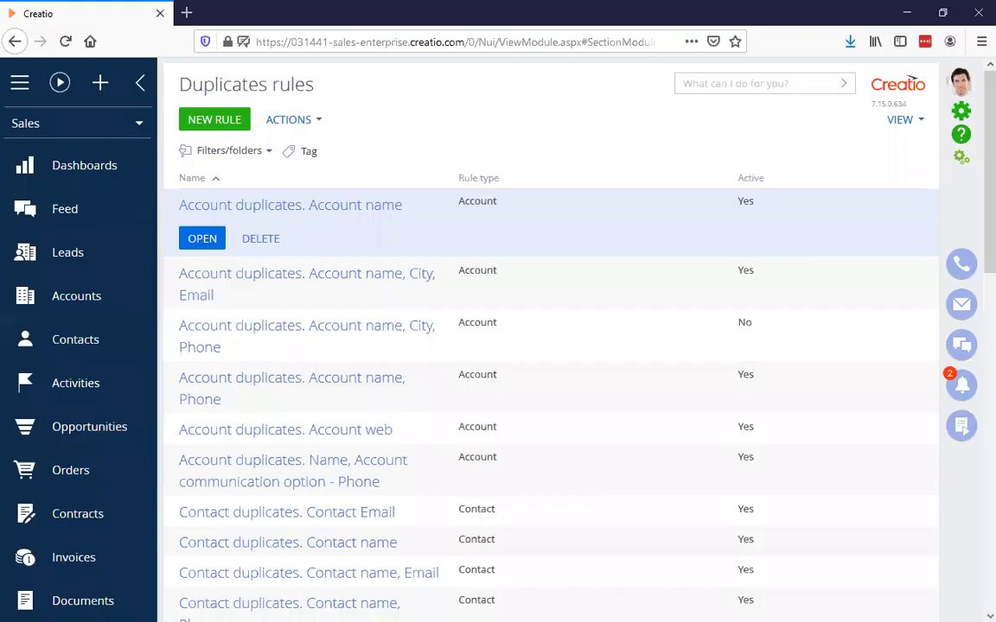
In Accounts, create a new account named 'Clearsoft' and save it to trigger the duplicate check
left_click(80, 298)
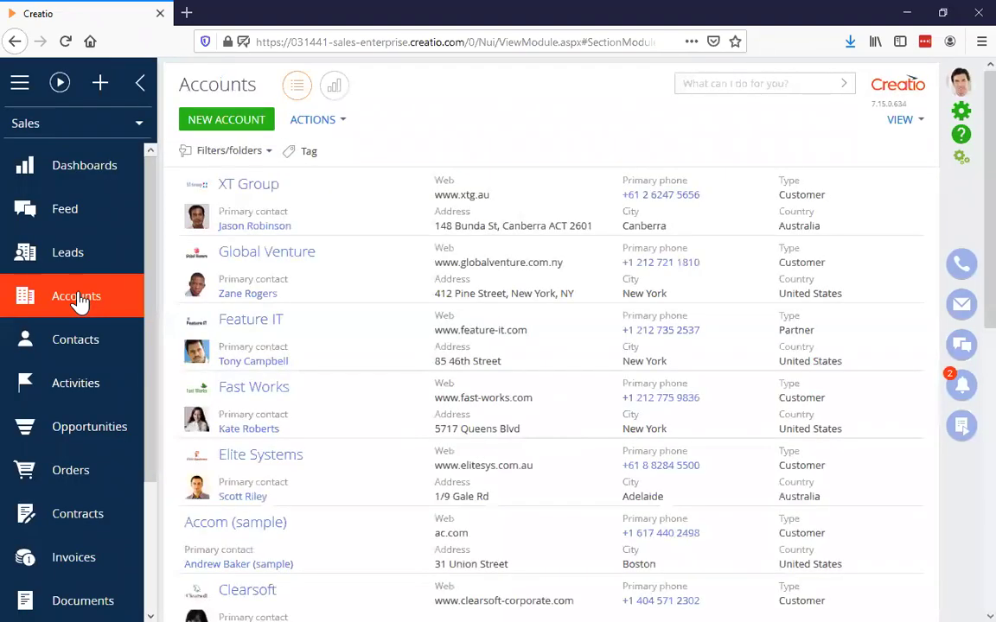
left_click(245, 123)
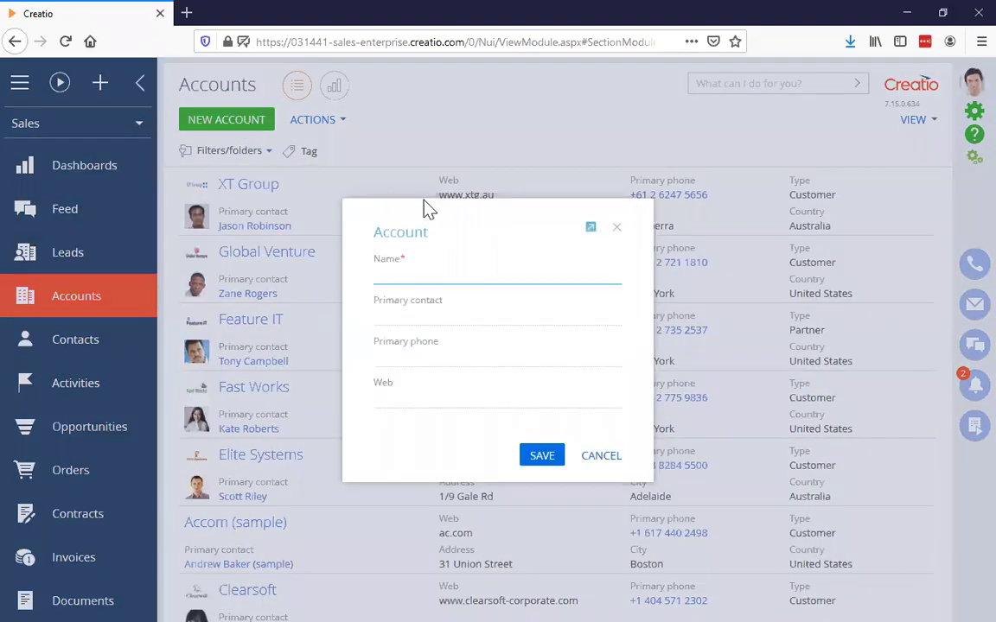
type("Clearsoft")
left_click(551, 458)
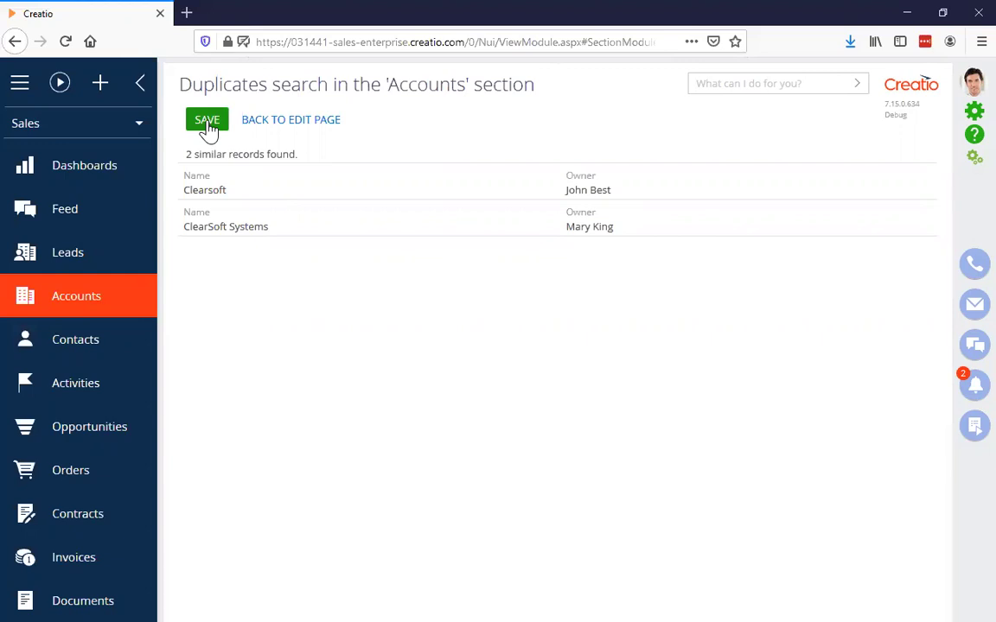
Return to the Clearsoft account page and cancel it without saving
left_click(288, 122)
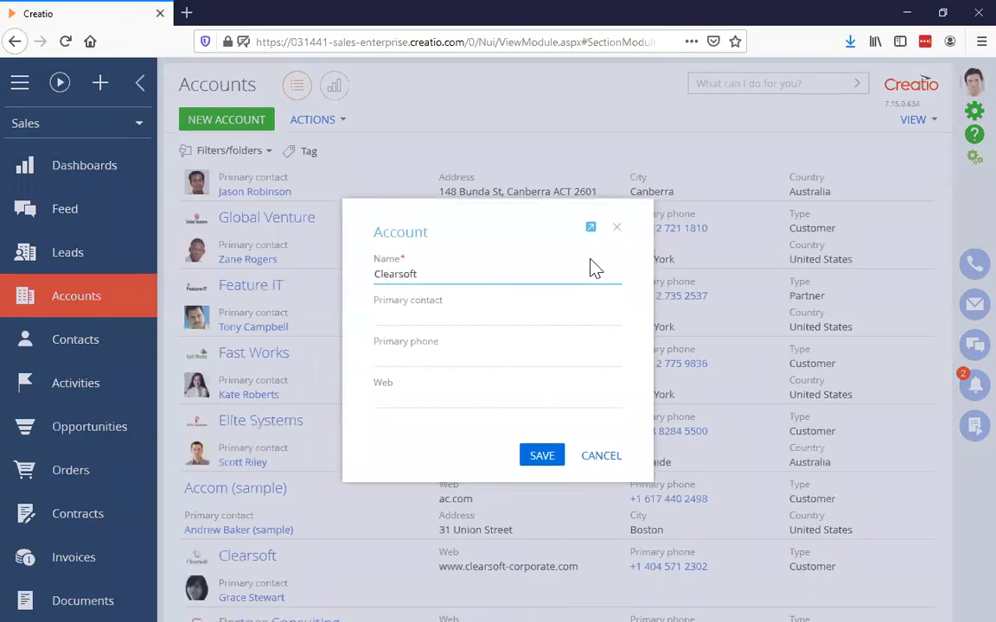
left_click(589, 455)
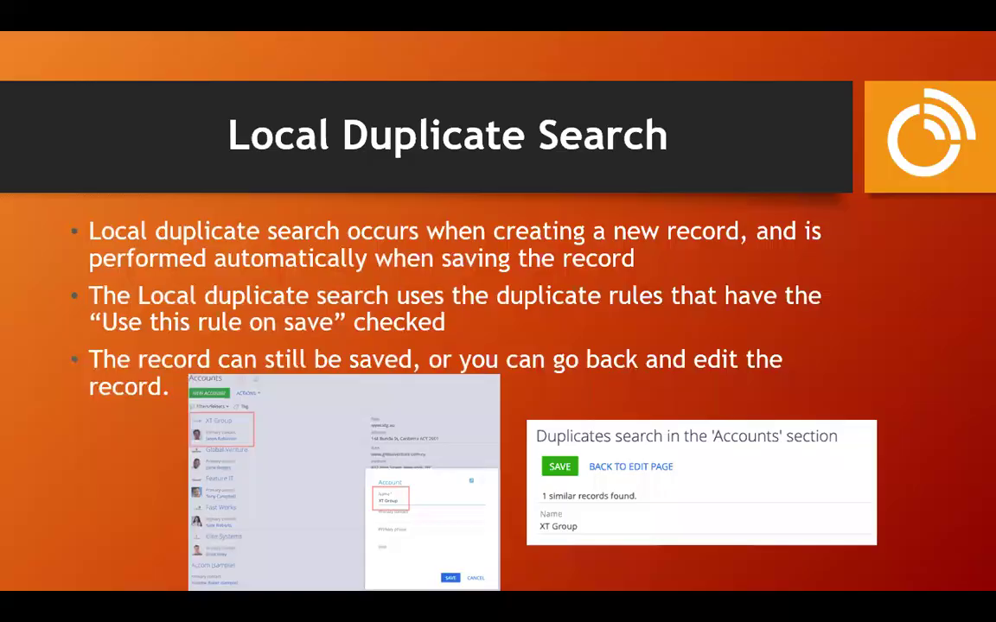
Advance the slideshow to the 'Bulk Duplicate Search' slide
key("Right")
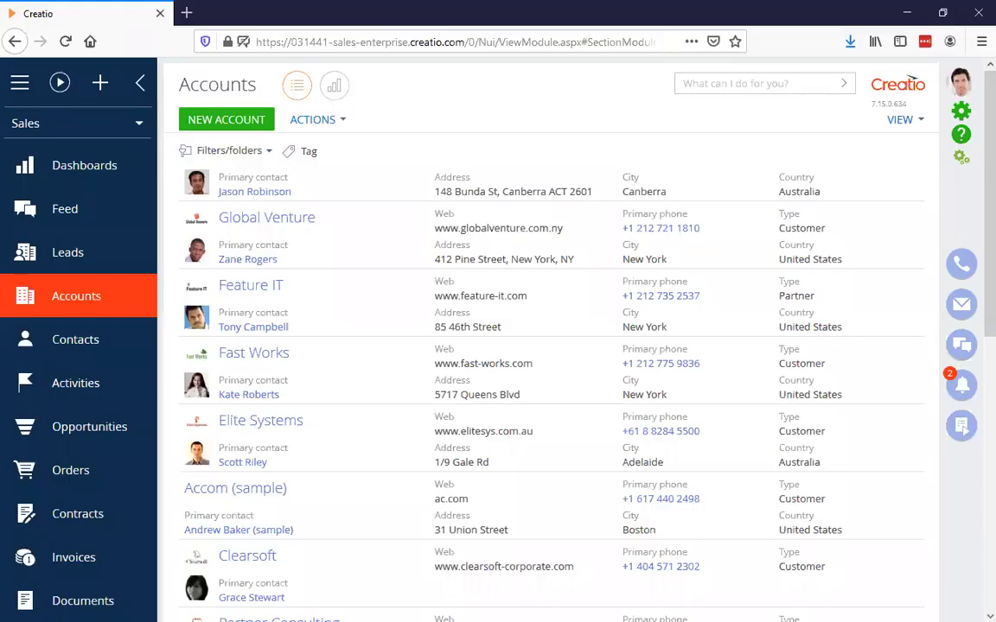
Show the Accounts duplicates page, grouping XT Group with XT Group Inc and Clearsoft with ClearSoft Systems
left_click(333, 130)
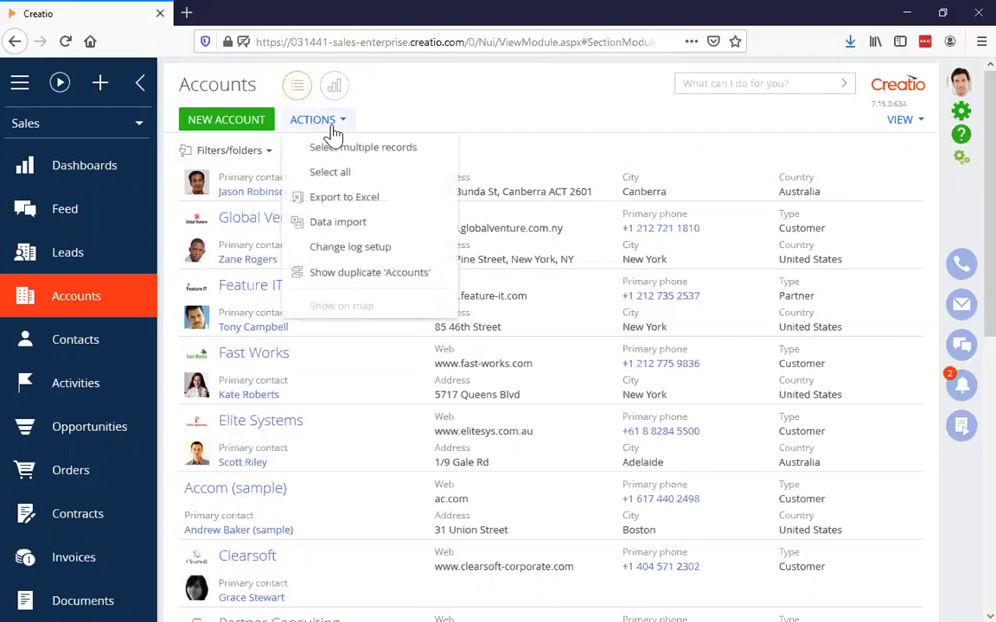
left_click(358, 272)
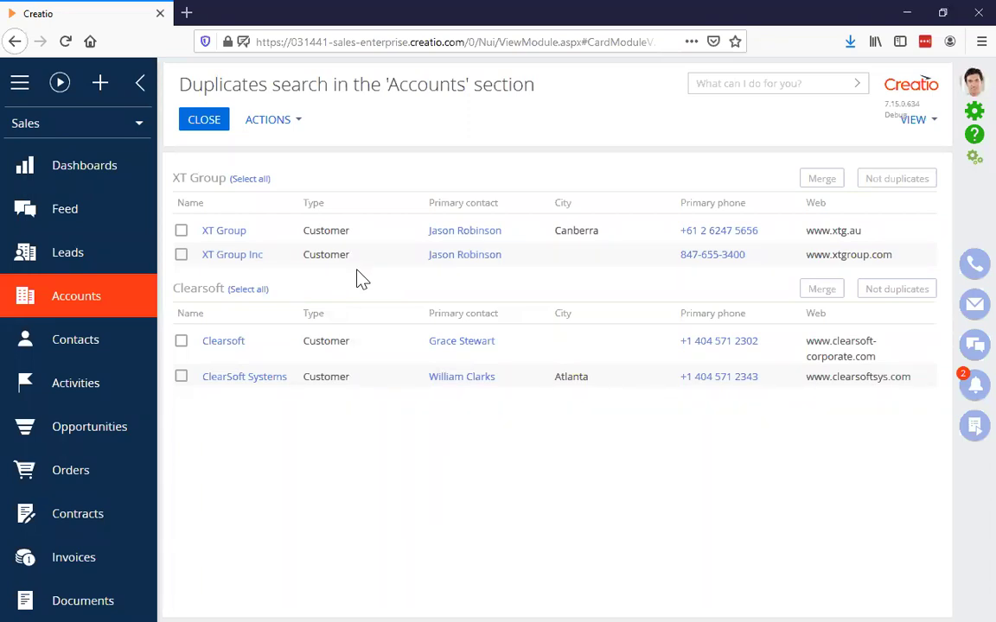
Run a new Accounts duplicate search, confirming that previous duplicate results are cleared
left_click(296, 132)
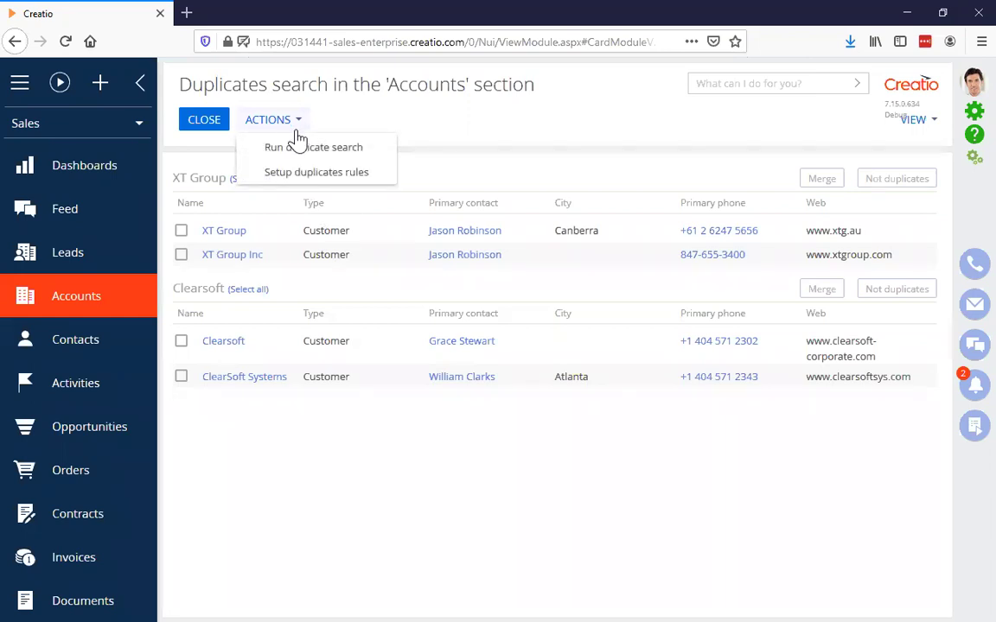
right_click(305, 152)
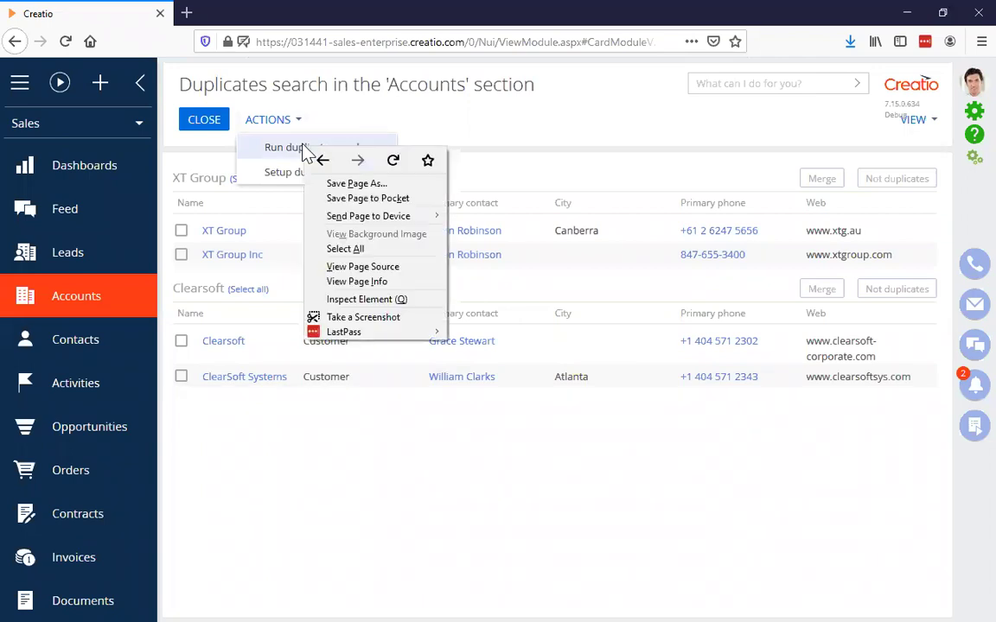
left_click(302, 150)
left_click(303, 149)
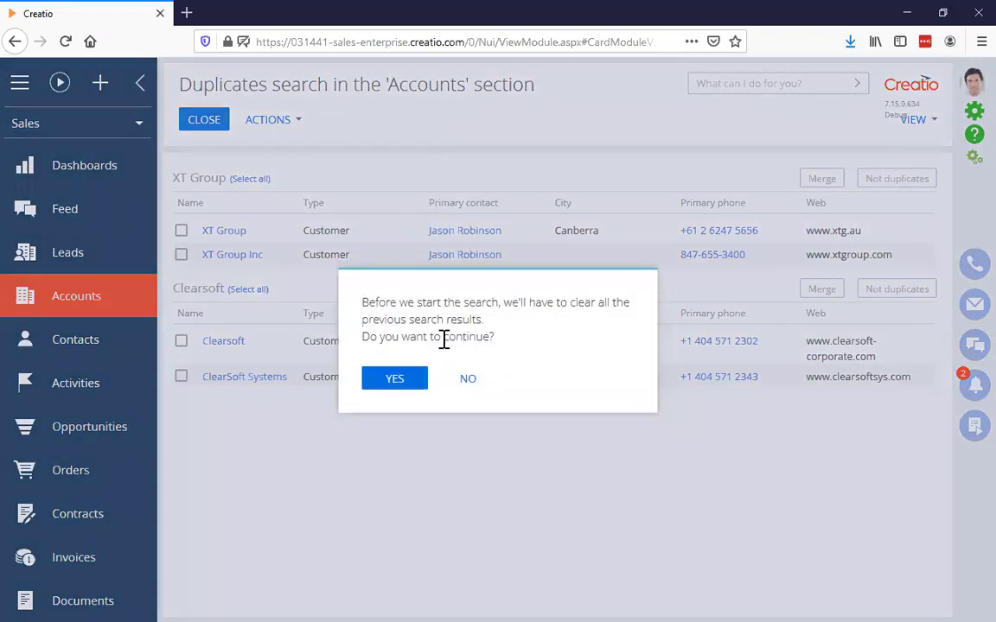
left_click(396, 381)
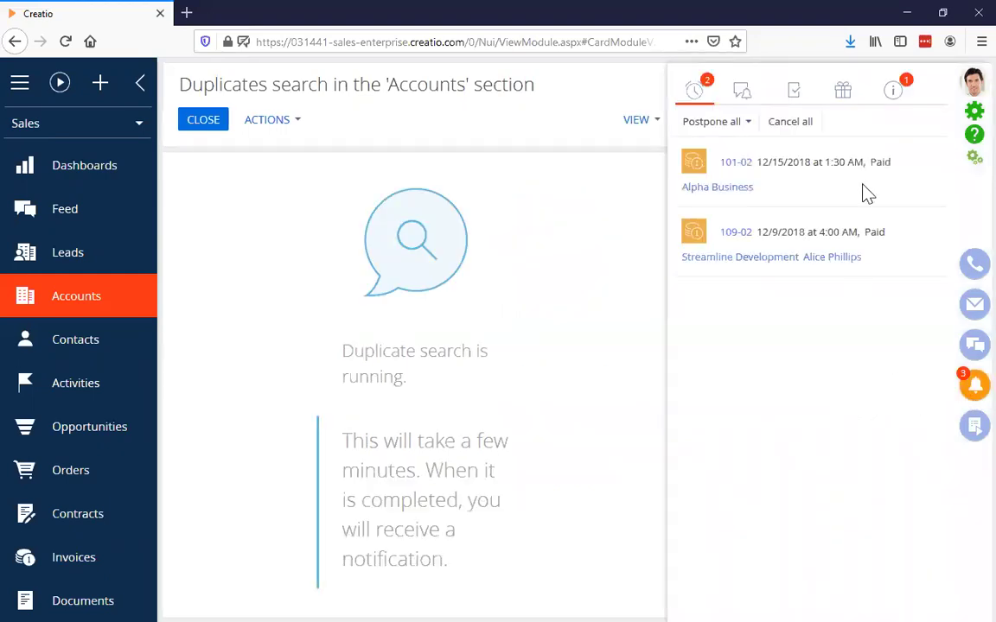
left_click(897, 97)
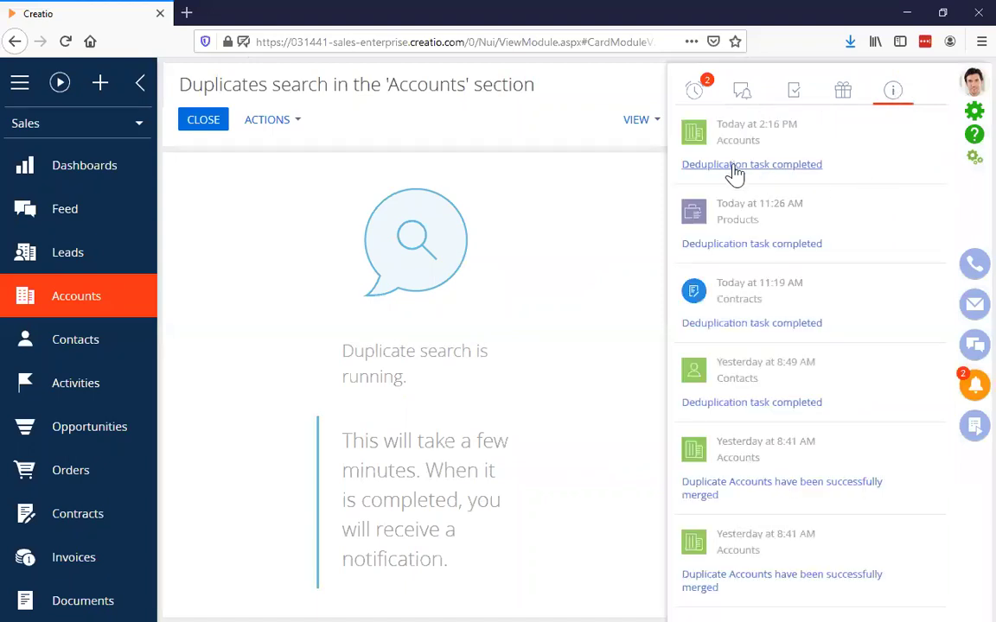
left_click(771, 168)
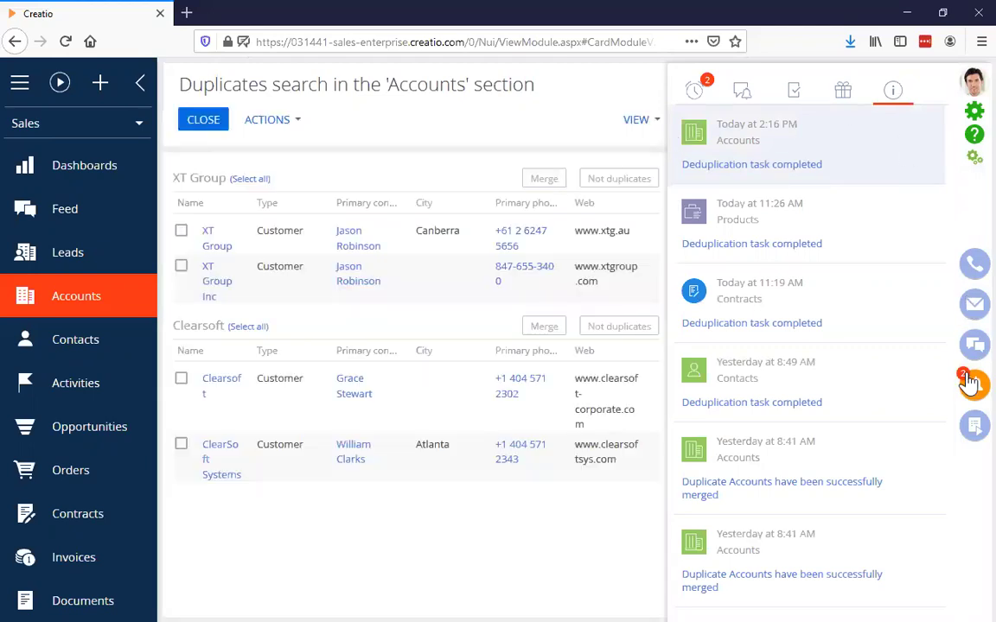
left_click(510, 384)
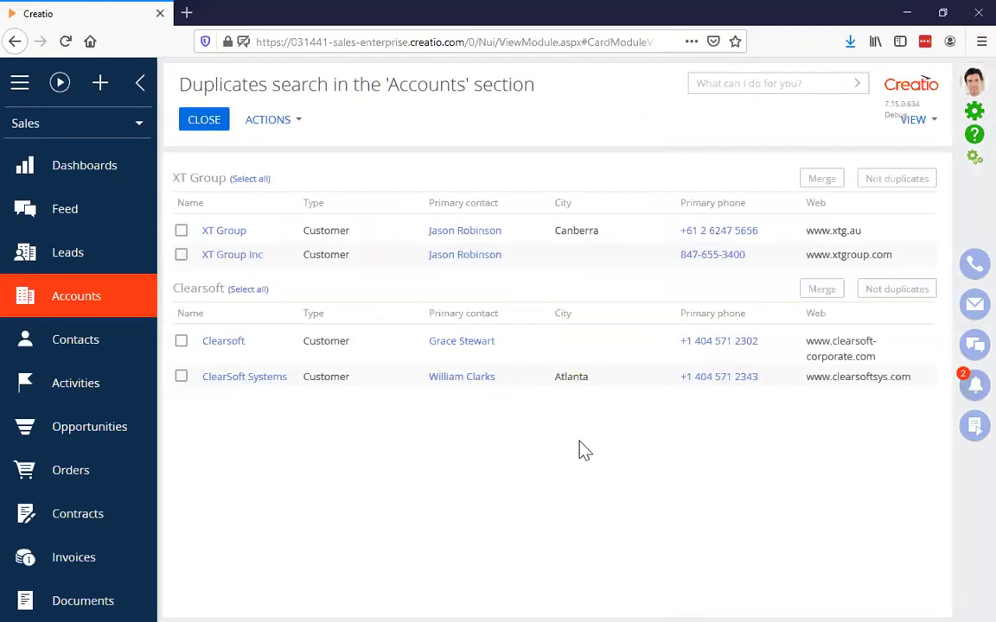